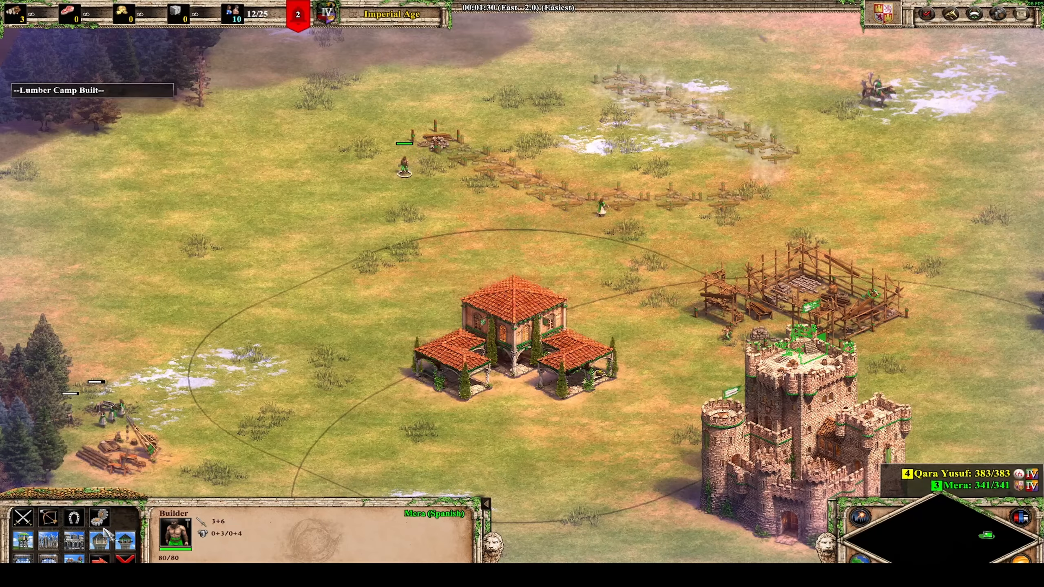
left_click(73, 540)
left_click_drag(414, 225, 138, 299)
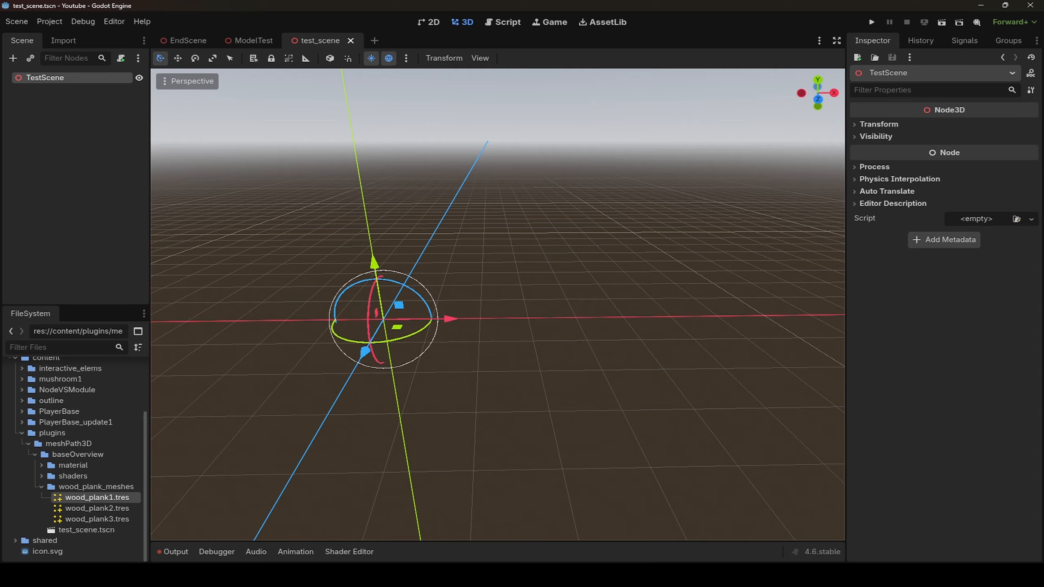
Switch to the browser and look over the Godot-MeshPath3D-Plugin repository page on GitHub.
mouse_move(116, 575)
left_click(168, 530)
scroll(456, 347, "up", 3)
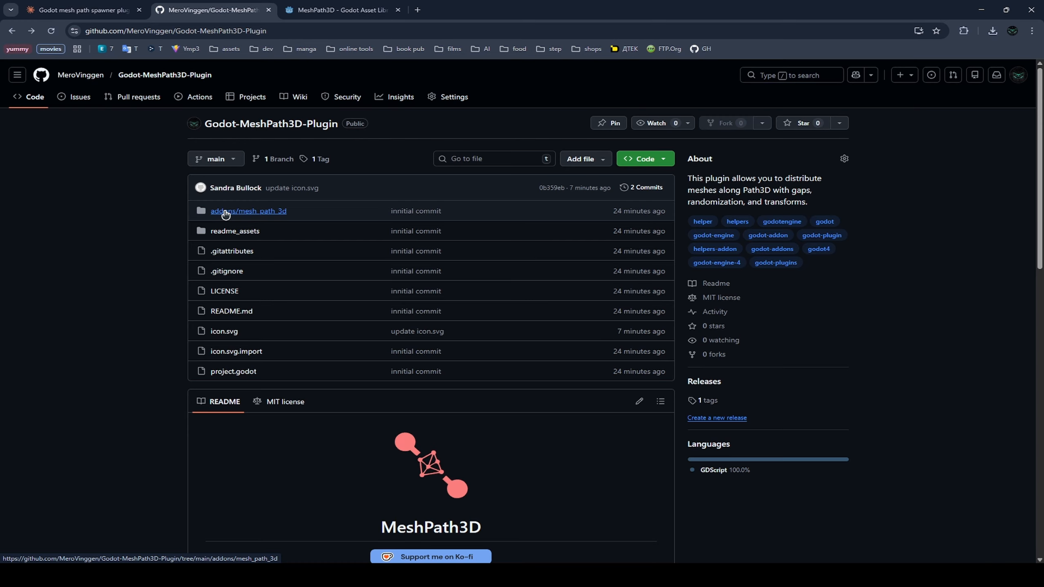
Switch to the Godot project and enable the MeshPath3D plugin in the project settings.
mouse_move(155, 576)
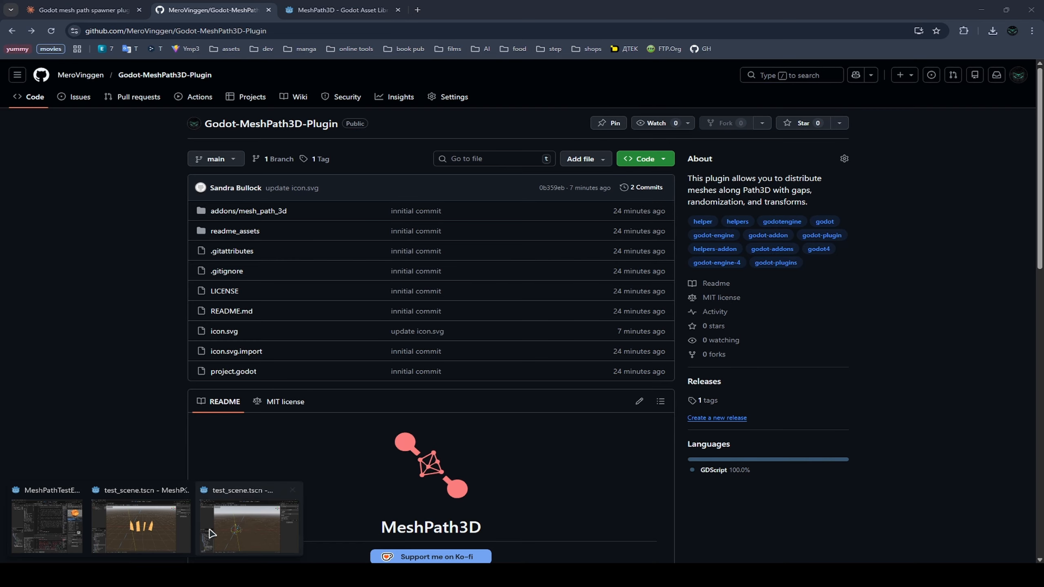
left_click(211, 533)
left_click(57, 24)
left_click(78, 37)
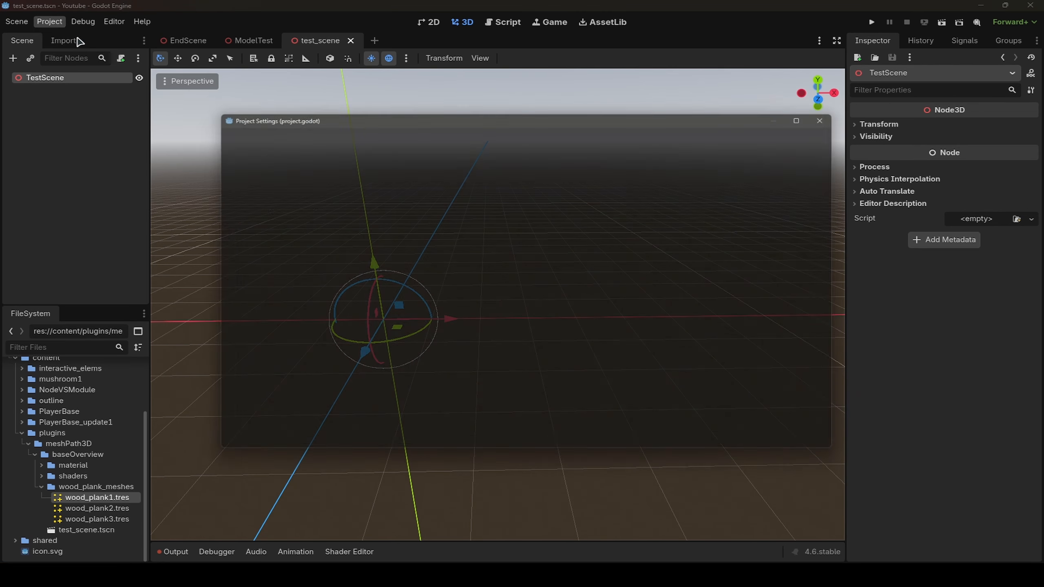
left_click(434, 131)
left_click(226, 206)
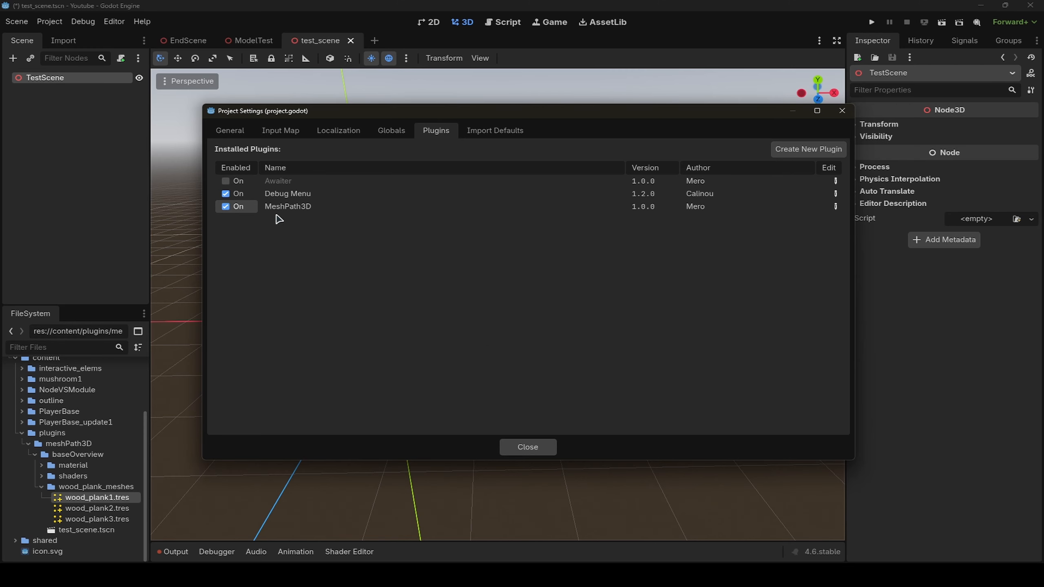
left_click(542, 444)
Add a MeshPath3D node as a child of the TestScene root node.
left_click(84, 83)
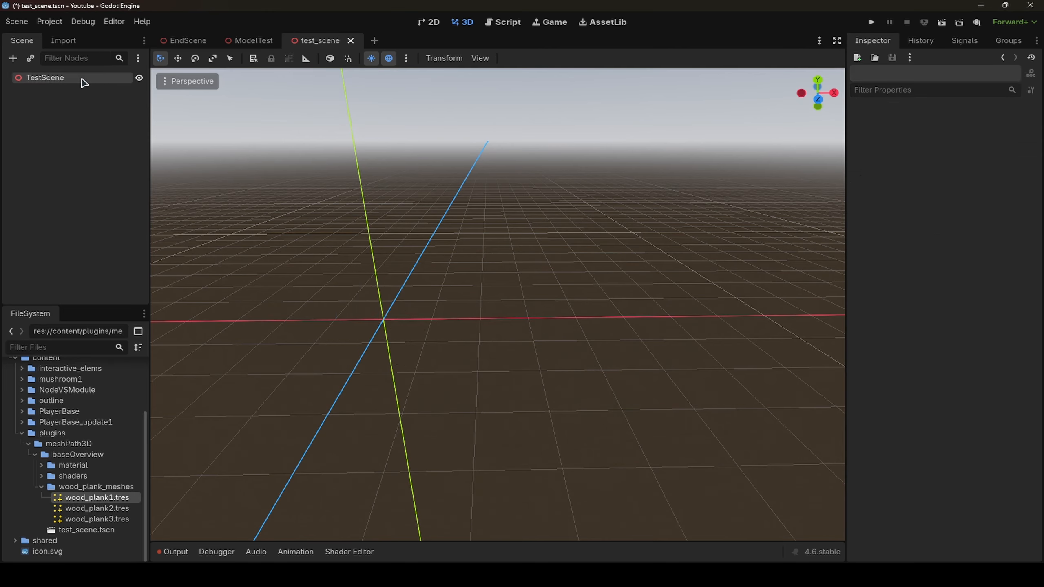
left_click(62, 78)
key("ctrl+a")
type("mes")
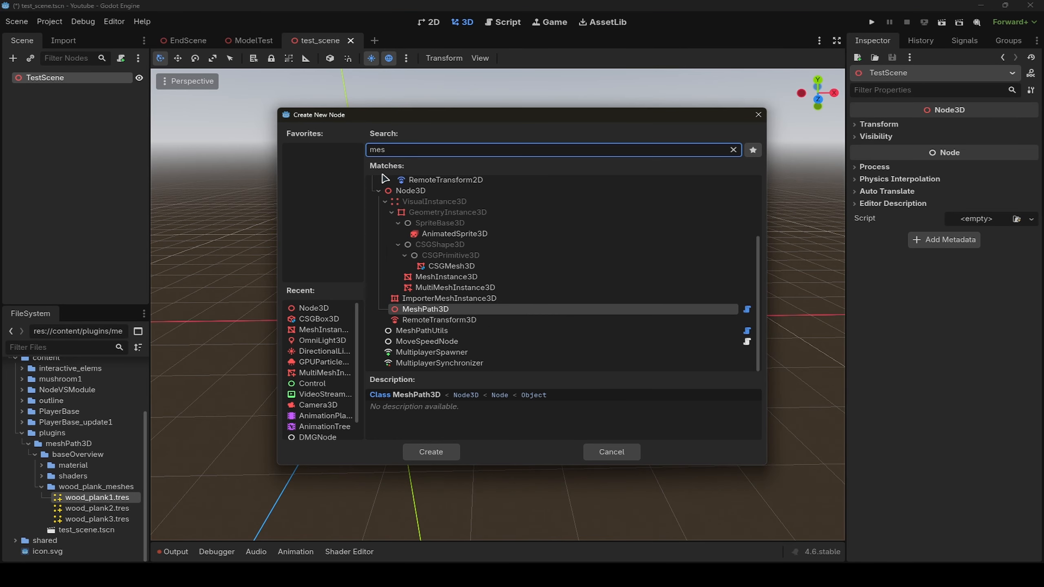
left_click(384, 311)
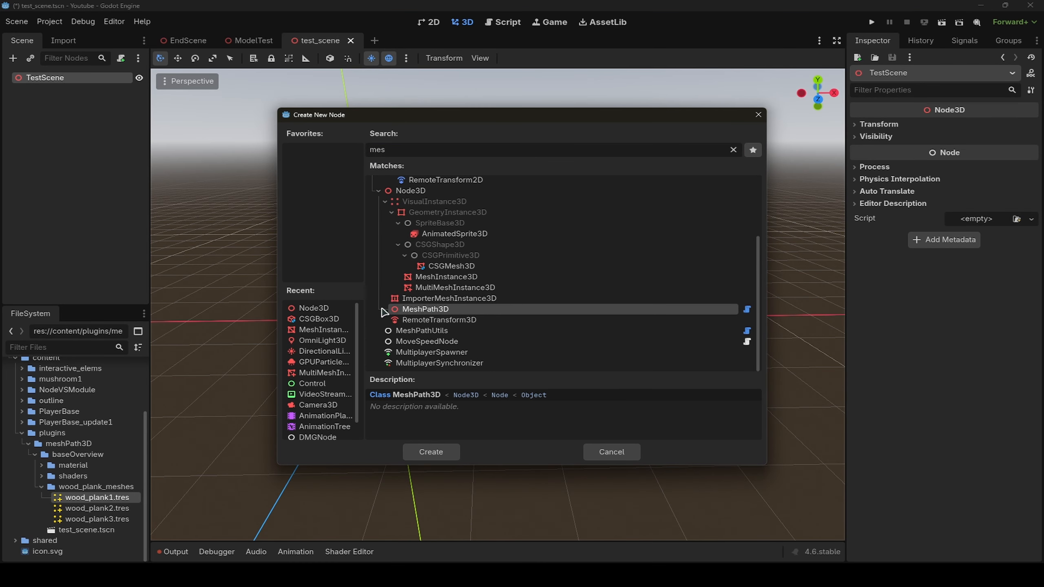
double_click(427, 313)
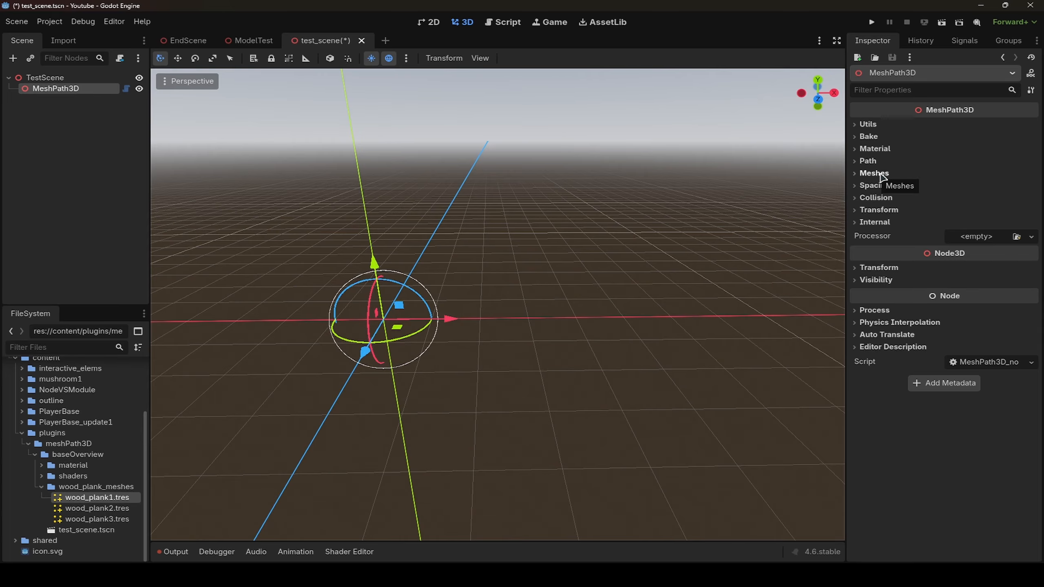
Preview the wood_plank1.tres and wood_plank2.tres meshes from different angles.
left_click(101, 499)
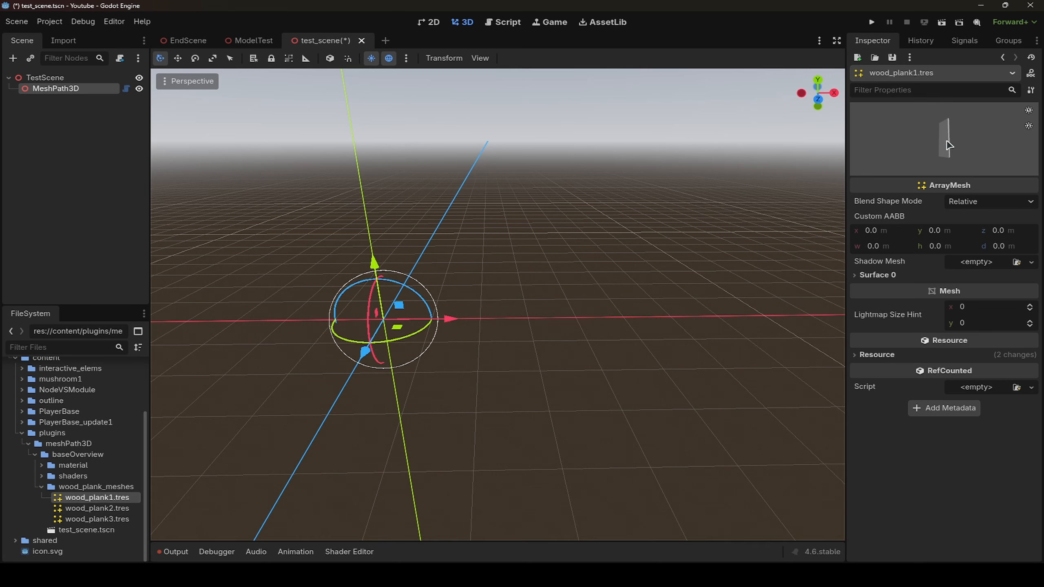
left_click_drag(978, 118, 970, 152)
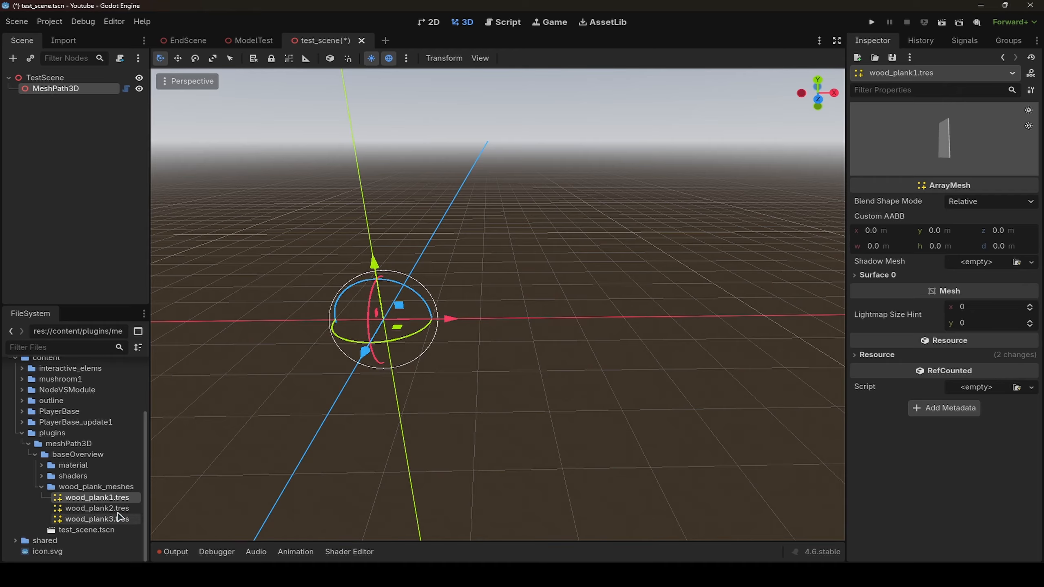
left_click(97, 508)
left_click_drag(925, 144, 949, 144)
Add three empty elements to the Meshes array of the MeshPath3D node.
left_click(56, 88)
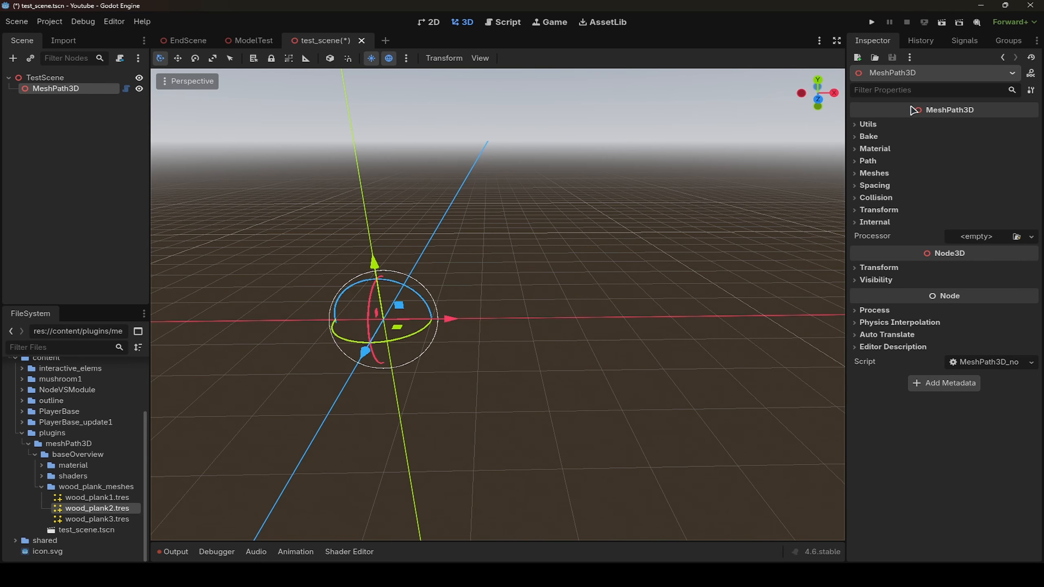
left_click(874, 173)
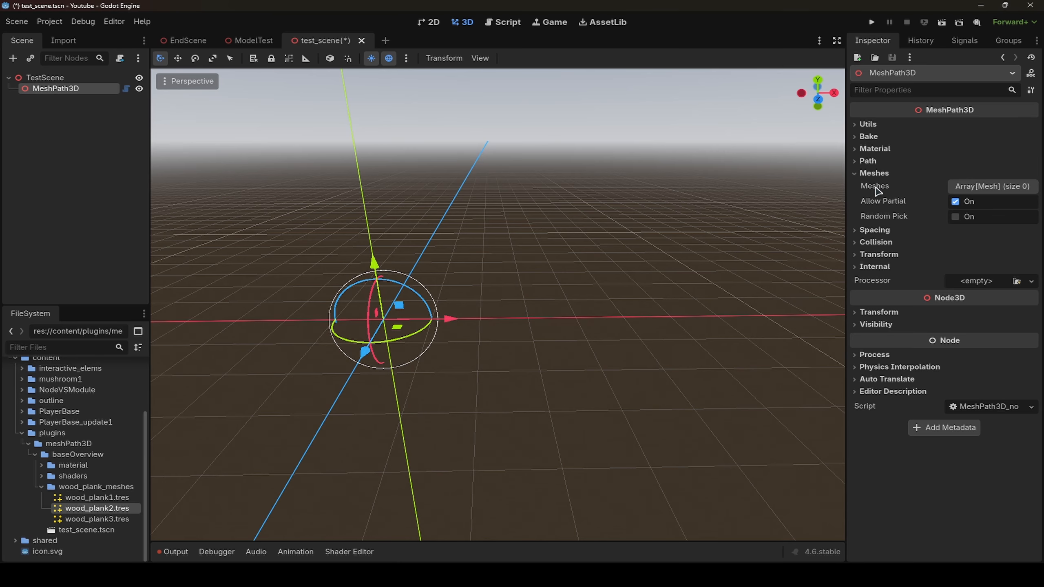
left_click(986, 187)
left_click(949, 218)
left_click(951, 233)
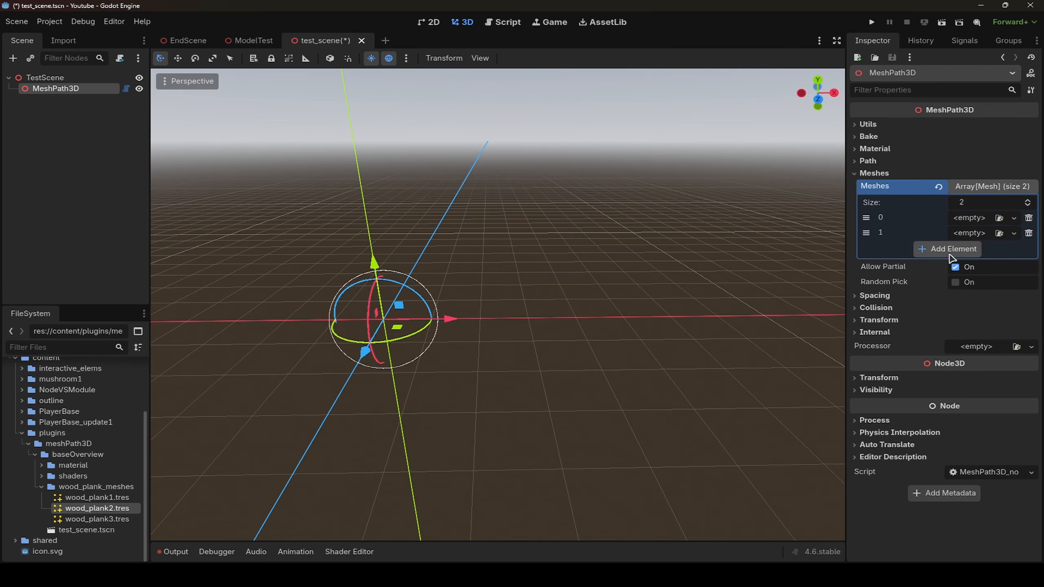
left_click(950, 250)
Assign wood_plank1, wood_plank2 and wood_plank3 to elements 0, 1 and 2 of the Meshes array and collapse the array.
left_click(999, 218)
double_click(417, 187)
left_click(998, 250)
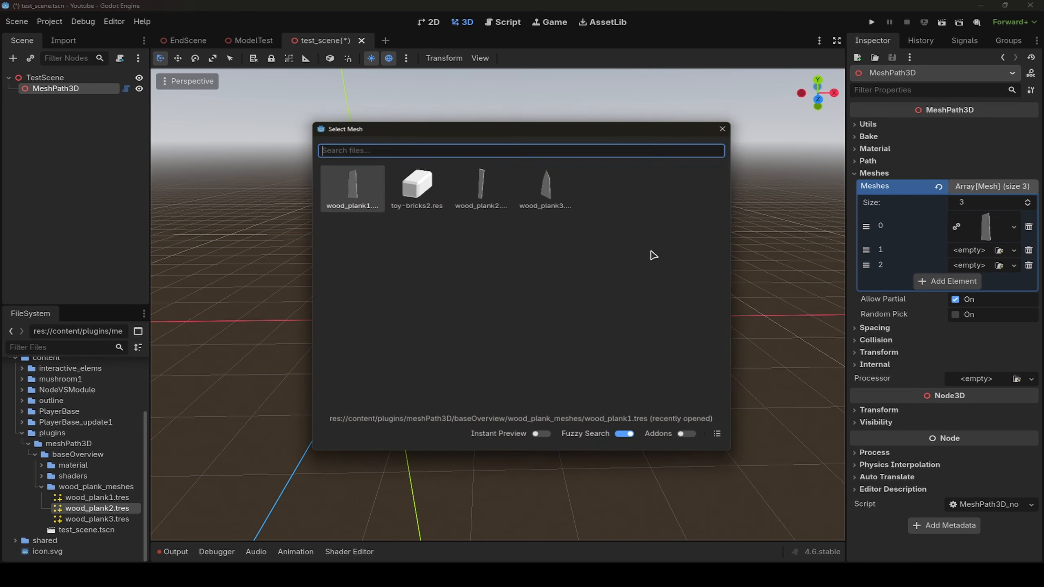
double_click(479, 187)
left_click(999, 283)
double_click(544, 187)
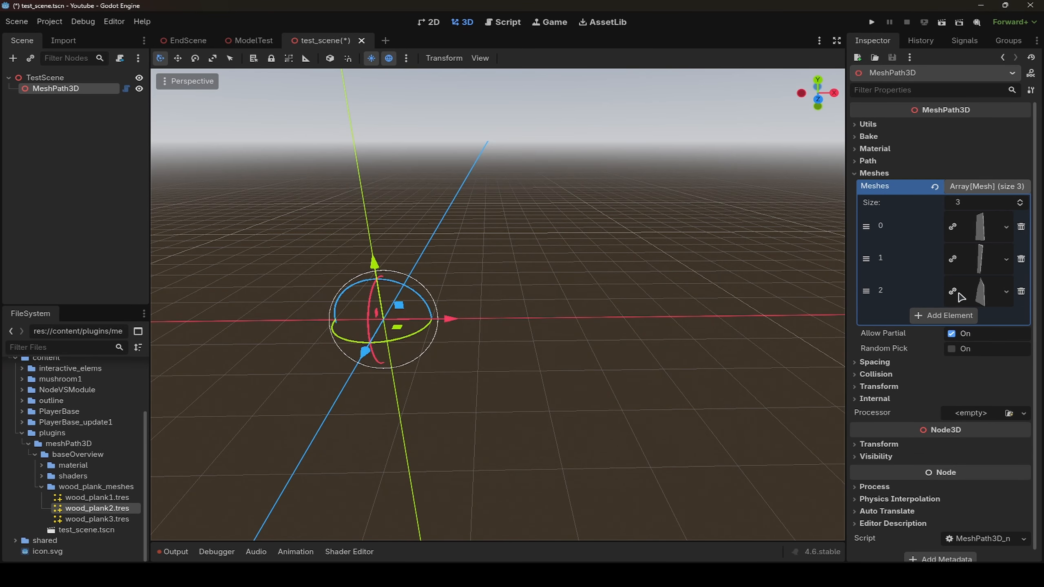
left_click(981, 189)
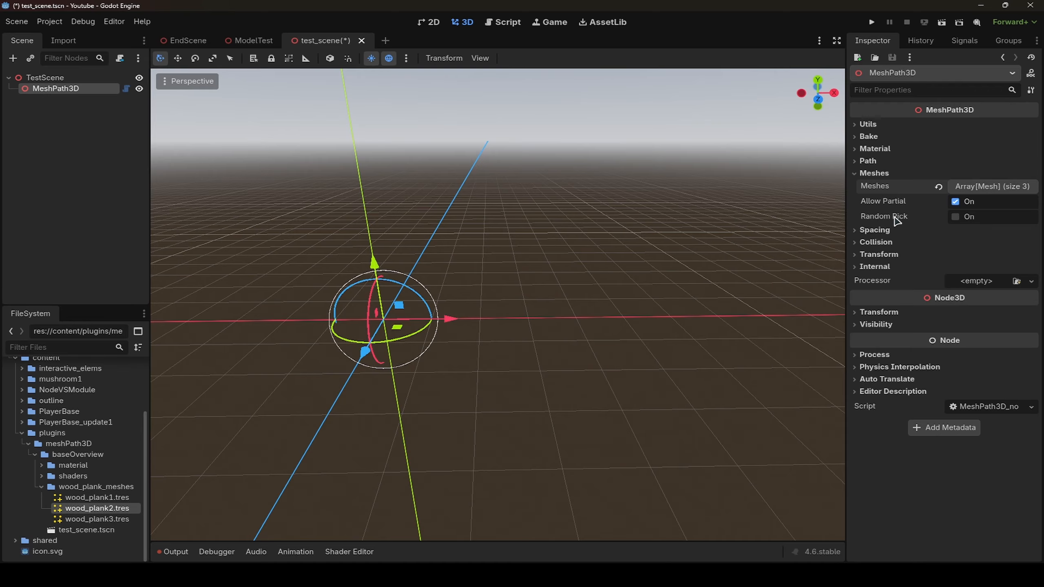
left_click(979, 190)
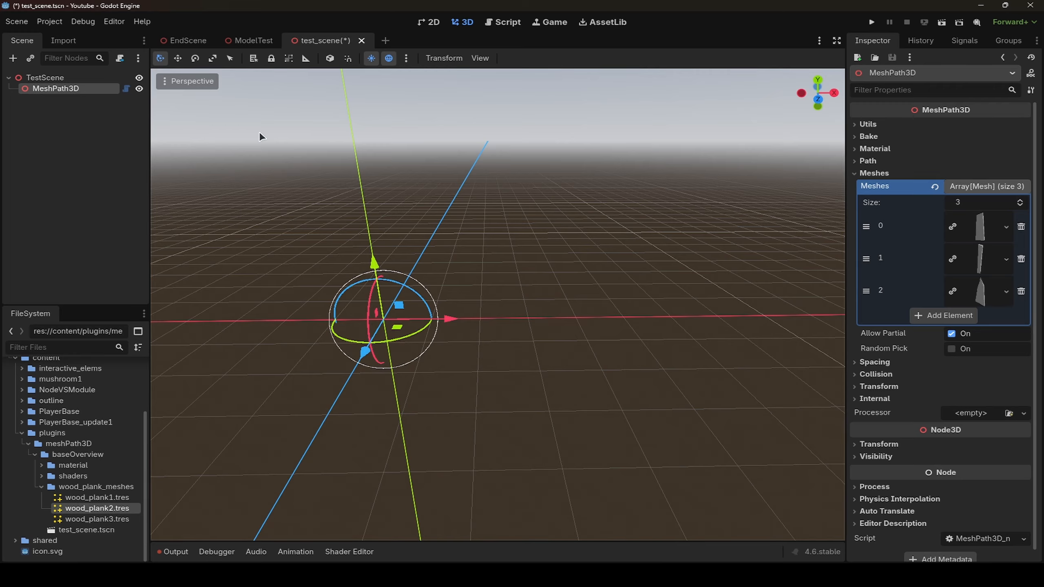
left_click(974, 186)
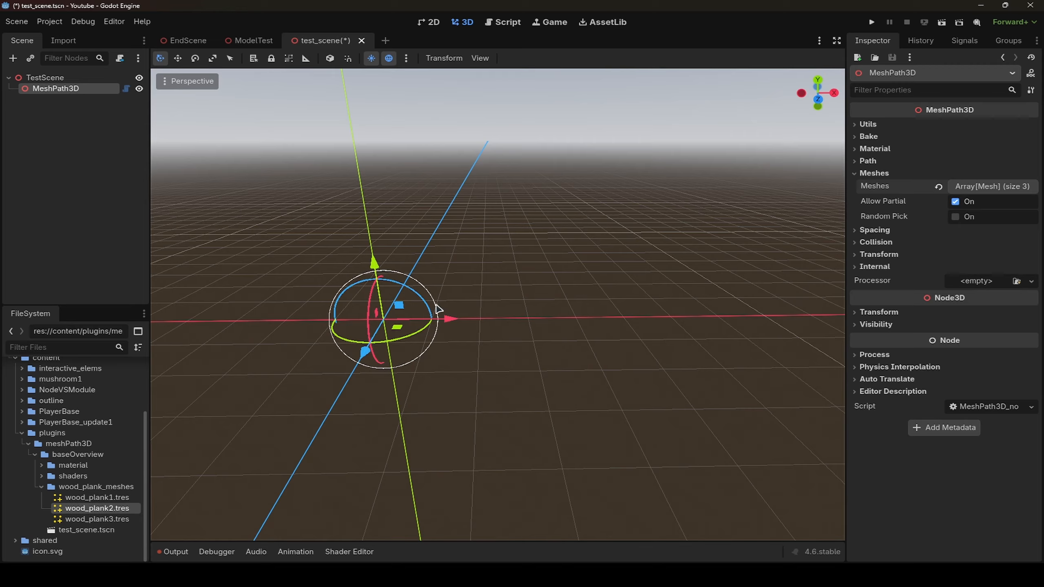
Set up a default path for the MeshPath3D node and stretch the path's end point outward along the X axis.
left_click(874, 162)
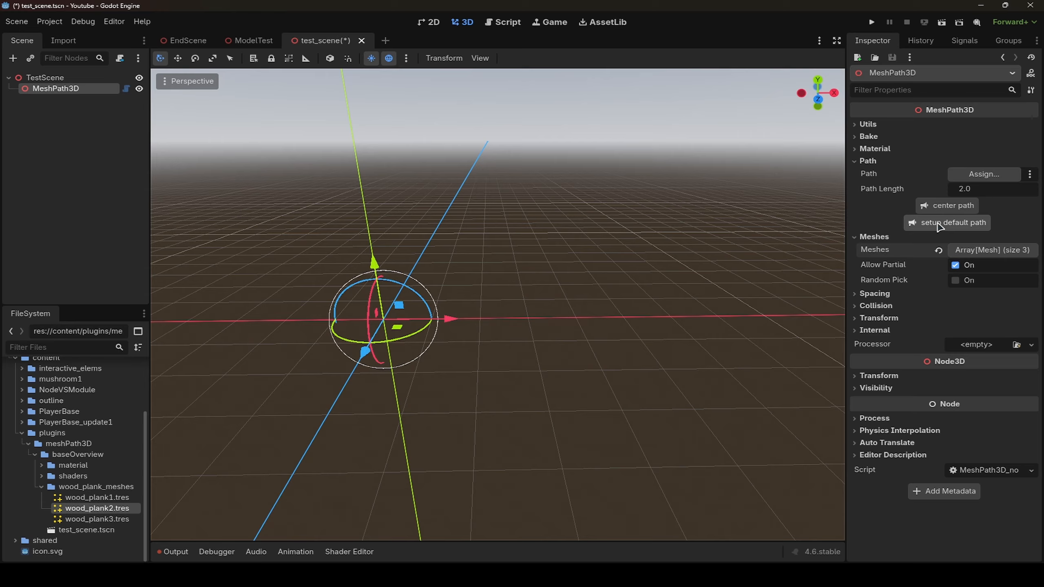
left_click(952, 223)
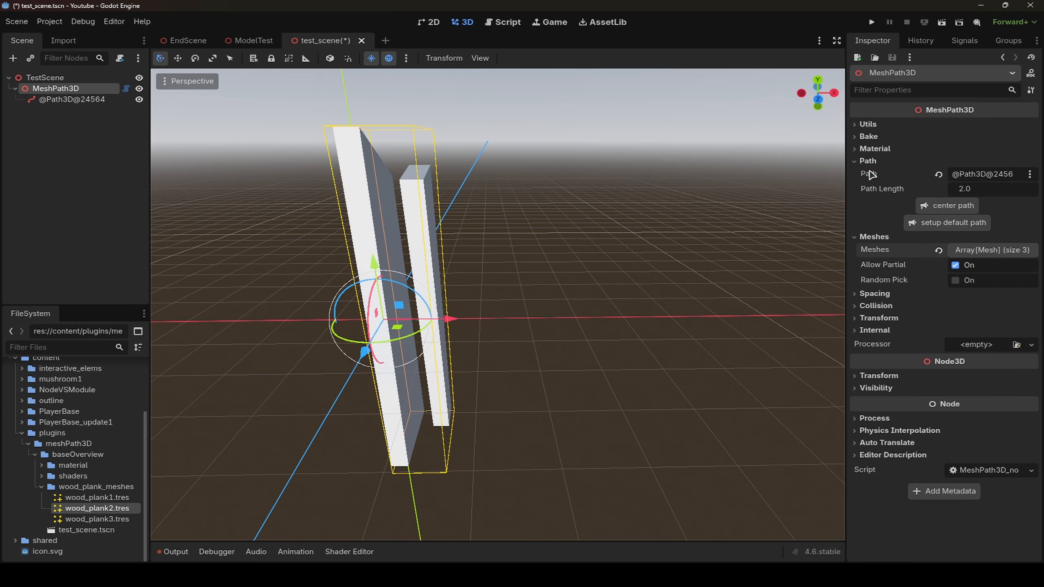
left_click(61, 100)
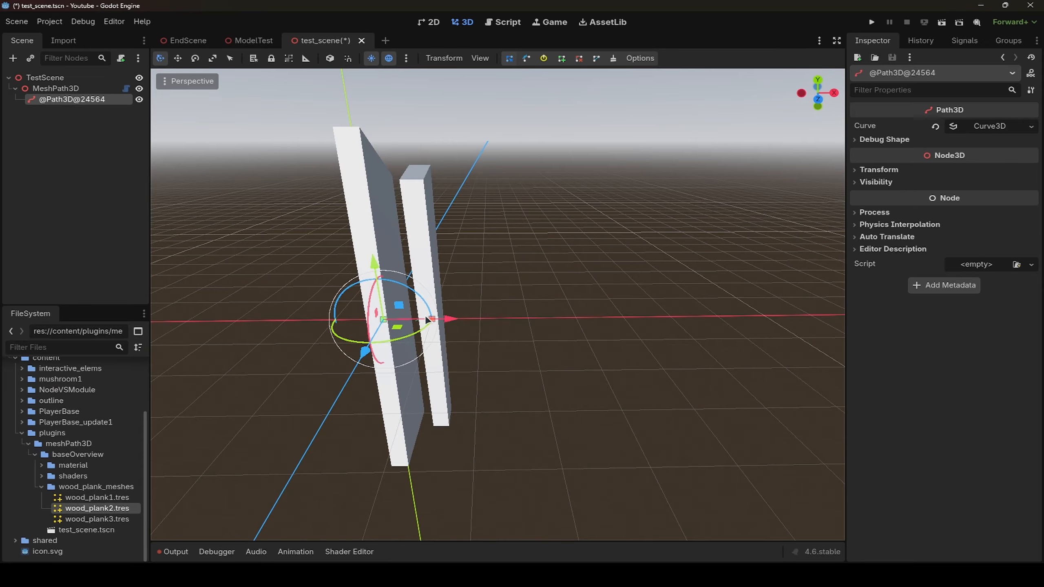
left_click_drag(452, 319, 584, 320)
left_click(645, 308)
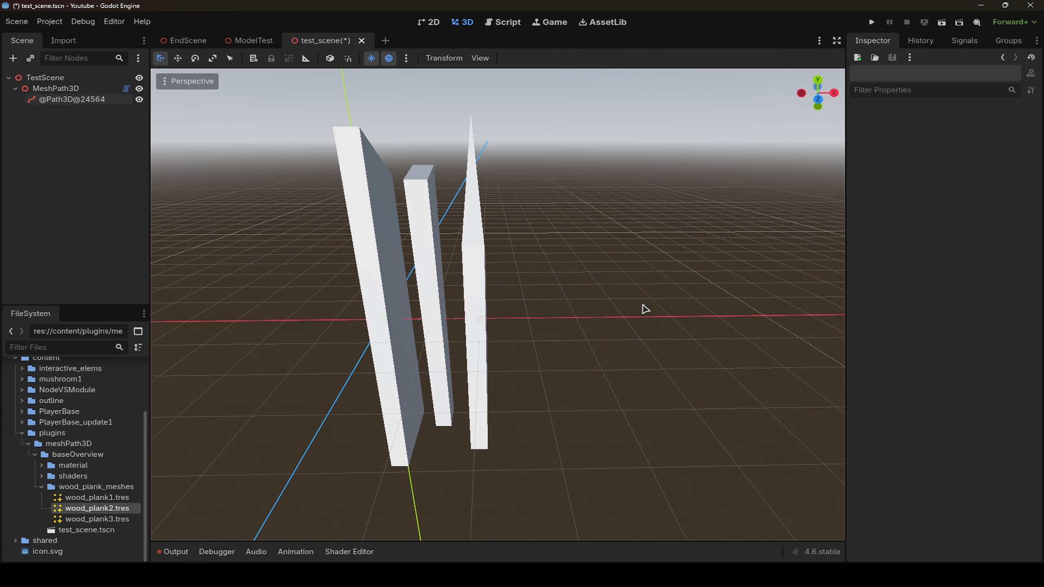
left_click(72, 99)
left_click_drag(446, 320, 740, 319)
left_click(642, 322, "ctrl")
key("ctrl+z")
key("ctrl+z")
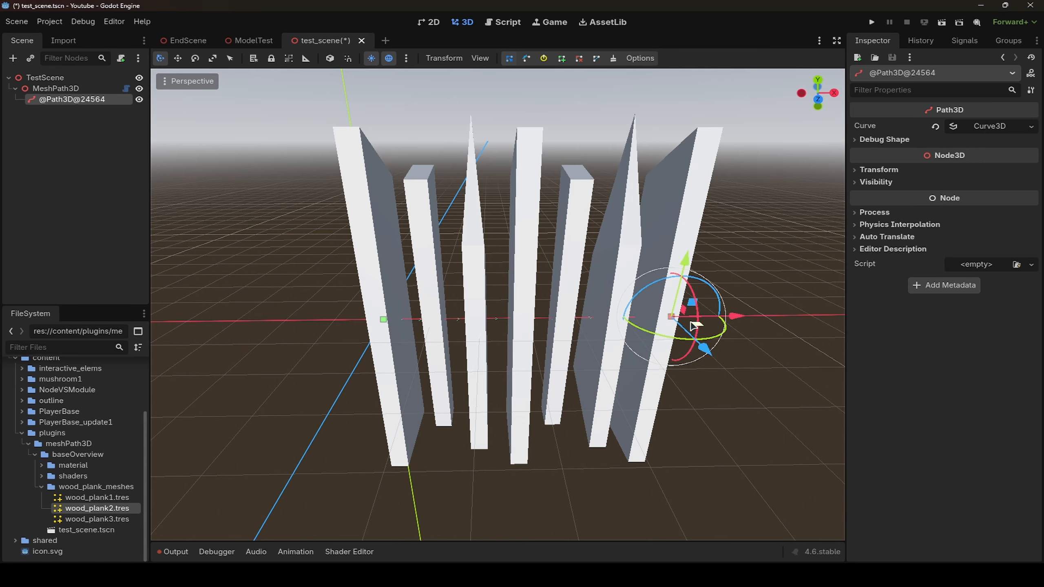
Turn off Mesh Face Path Y in the plugin's Transform settings of the MeshPath3D node.
mouse_move(679, 317)
right_mouse_down()
mouse_move(776, 318)
mouse_move(682, 322)
right_mouse_up()
key("a")
key("d")
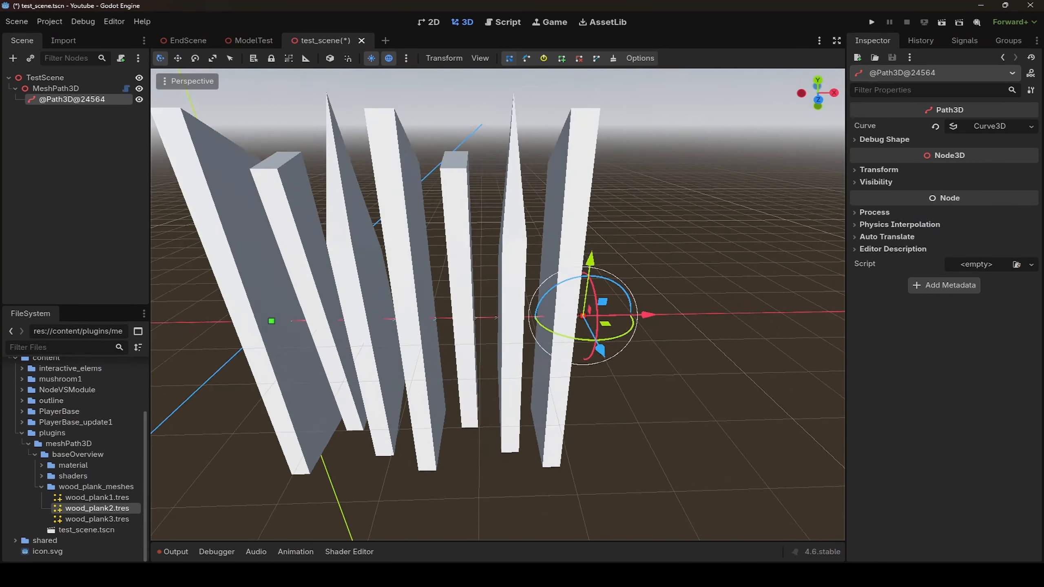
key("d")
mouse_move(722, 258)
right_mouse_down()
mouse_move(654, 258)
mouse_move(721, 258)
right_mouse_up()
key("a")
key("s")
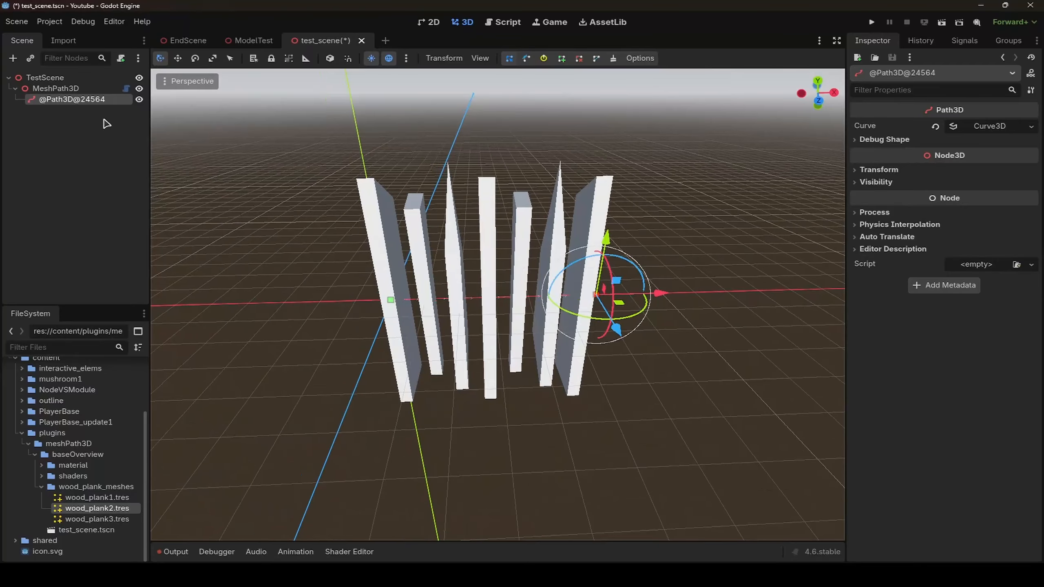
left_click(57, 89)
left_click(874, 255)
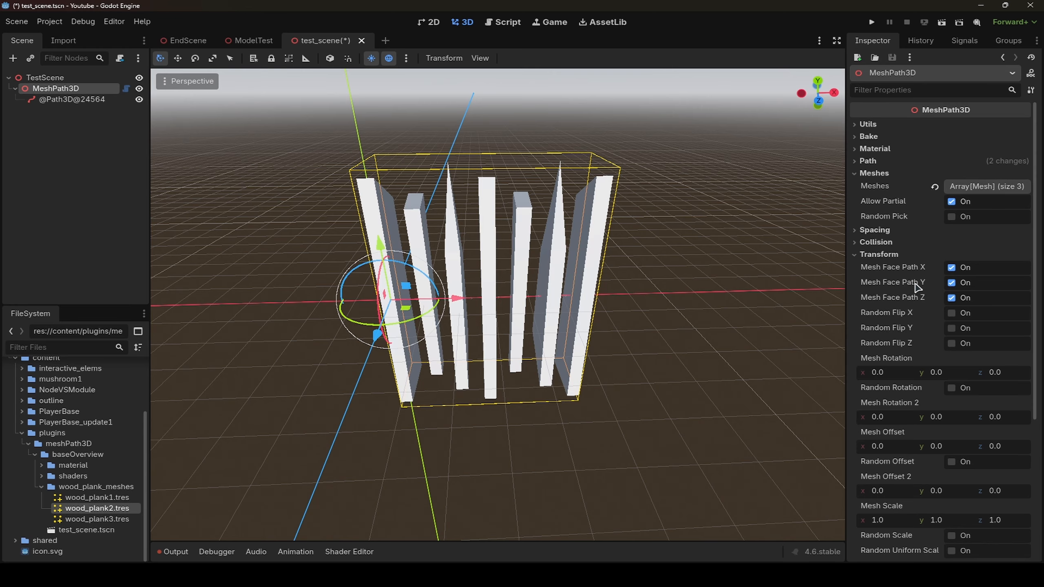
left_click(951, 283)
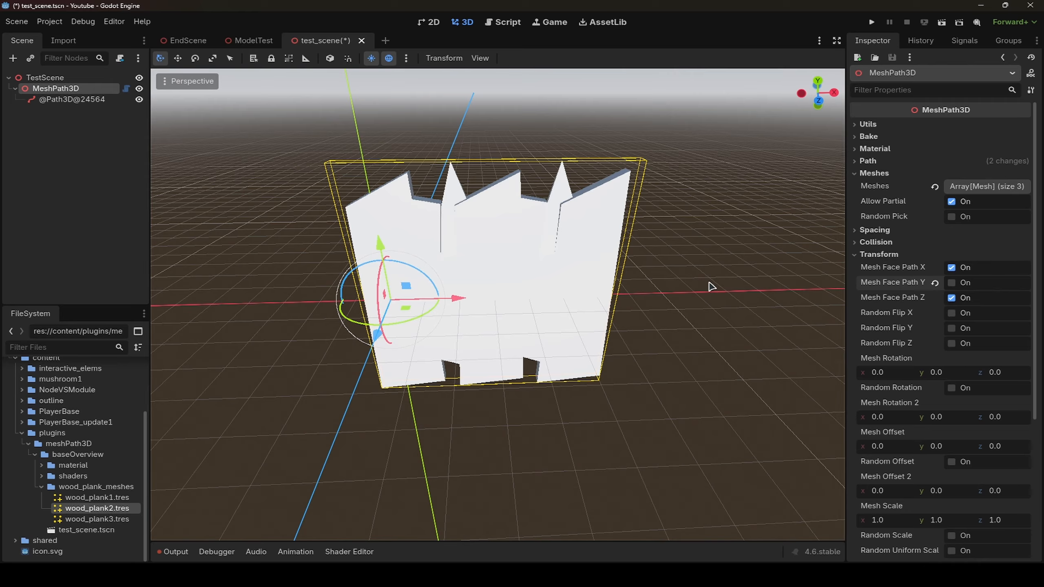
left_click(884, 254)
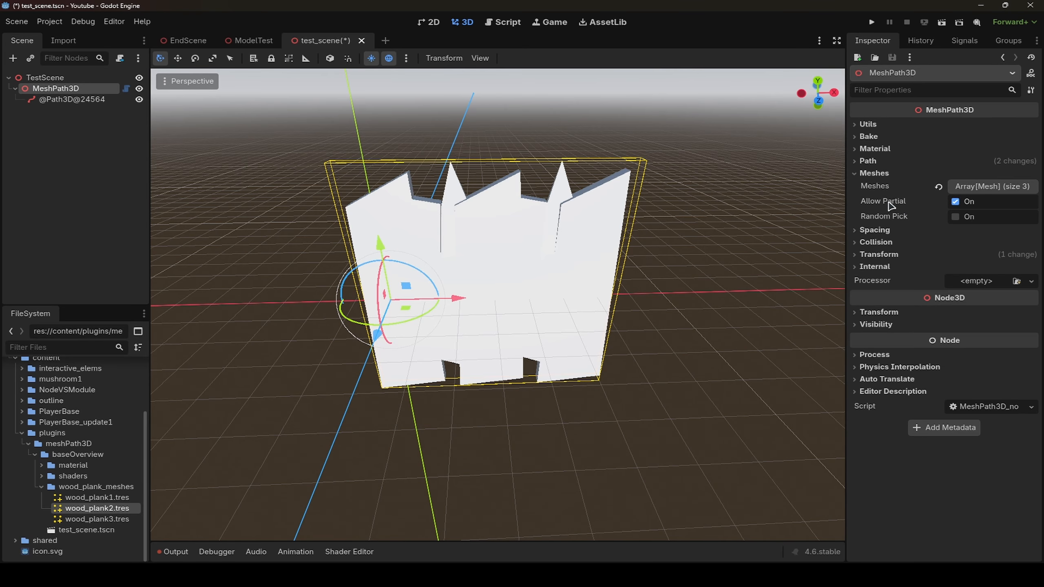
Extend the path's end point further along the X axis and turn off Allow Partial for the MeshPath3D meshes.
left_click(86, 100)
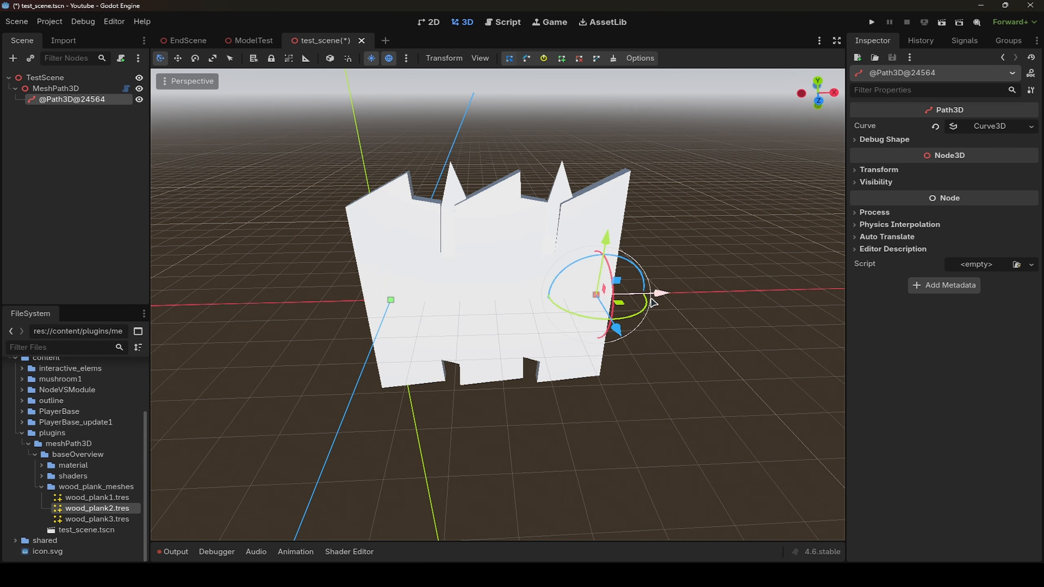
left_click_drag(653, 302, 713, 300)
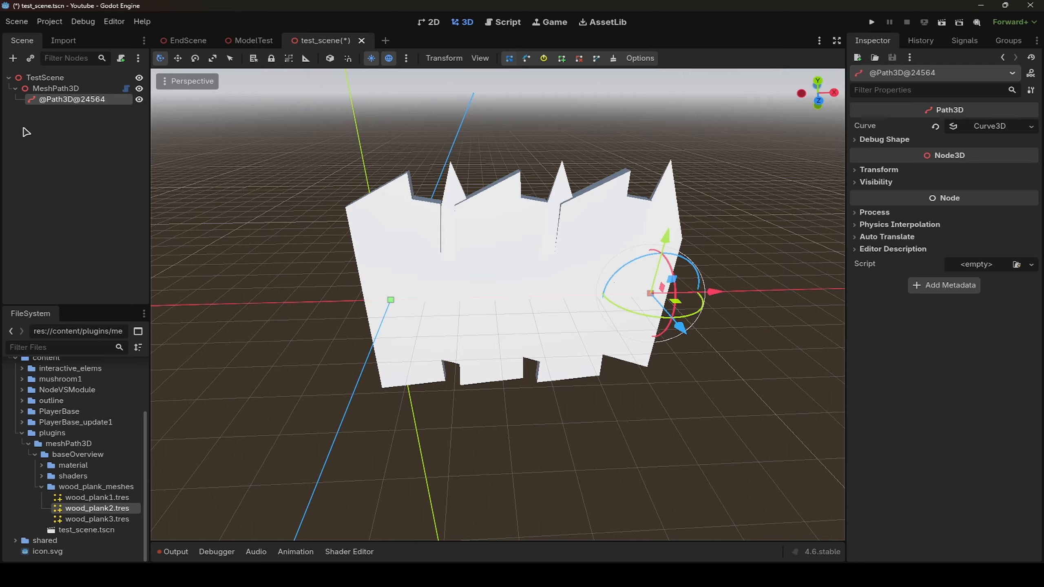
left_click(74, 88)
left_click(874, 173)
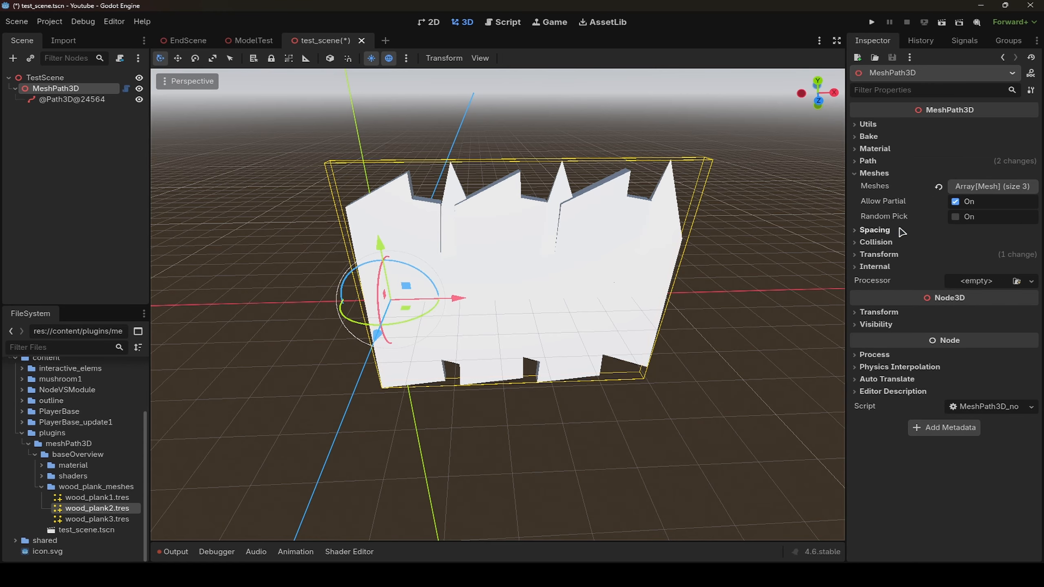
left_click(954, 204)
Move the path's end point outward along X again to lengthen the plank row with whole meshes only.
left_click(95, 101)
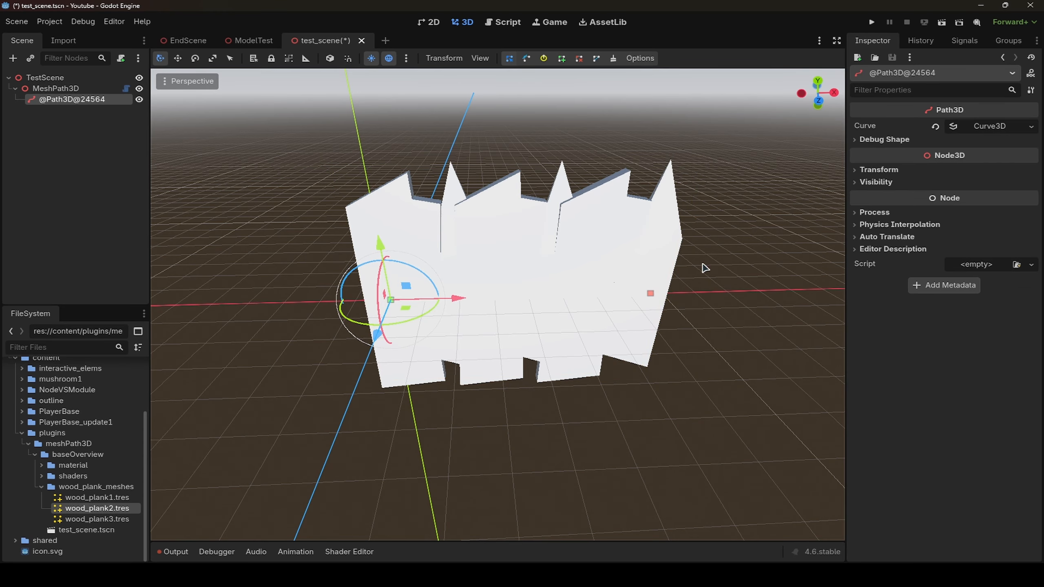
left_click(650, 294)
left_click_drag(714, 293, 739, 302)
Assign the orange wood material to the MeshPath3D node.
left_click(57, 88)
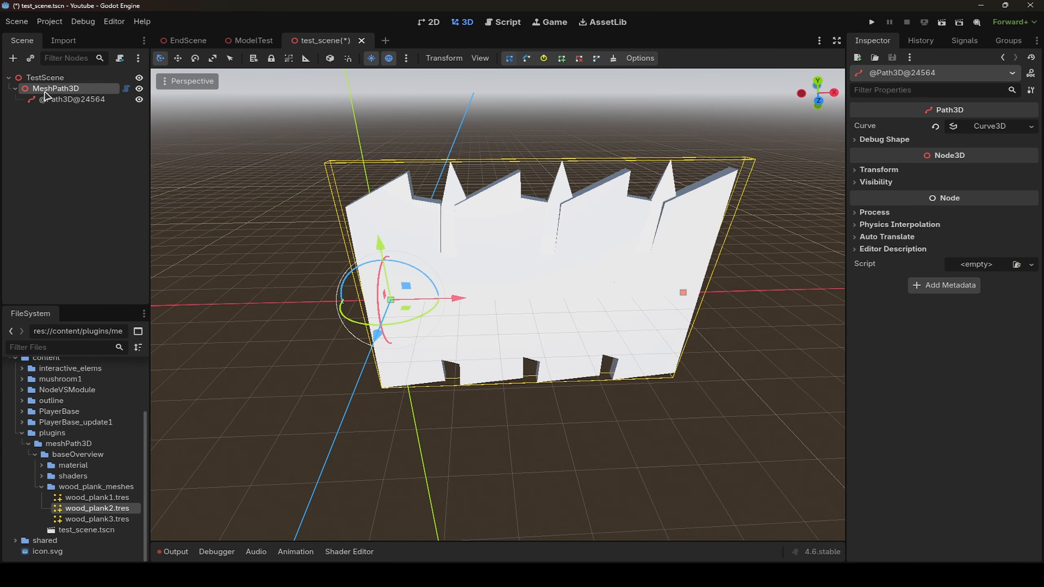
left_click(874, 174)
left_click(877, 150)
left_click(1016, 164)
double_click(395, 185)
scroll(750, 310, "down", 1)
middle_click_drag(750, 311, 761, 335, "shift")
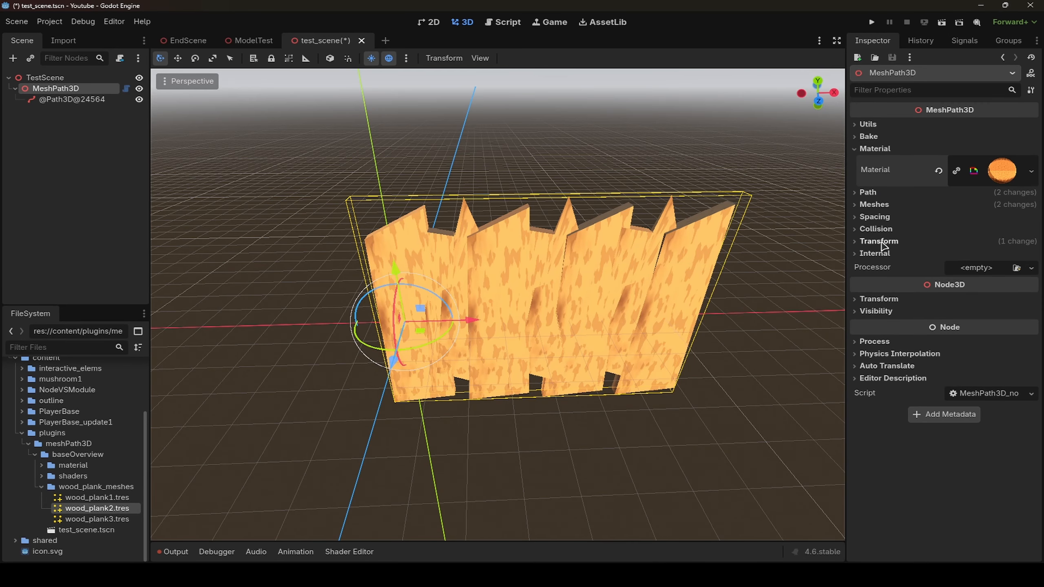
left_click(874, 148)
key("w")
right_click_drag(779, 305, 779, 311)
key("s")
right_click_drag(546, 222, 547, 221)
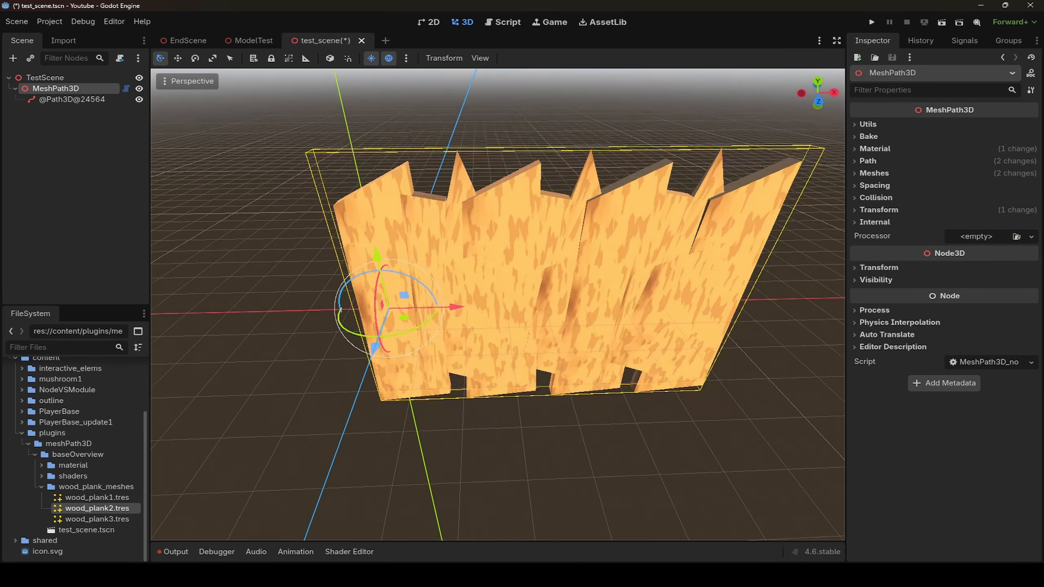